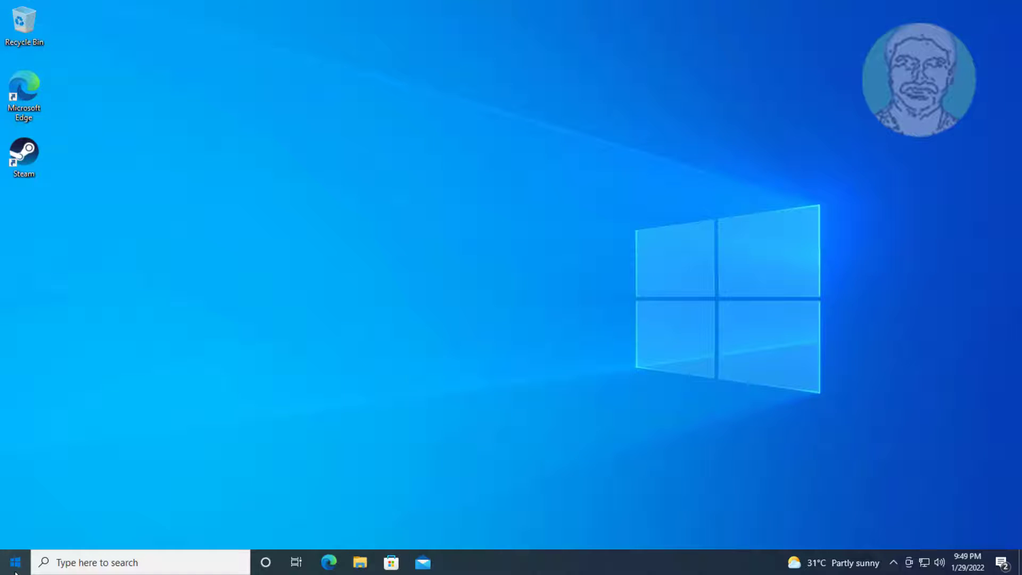
Step: Open the Start menu to get to Settings
left_click(15, 562)
Step: Go to System > Sound > Manage sound devices in Settings
left_click(16, 504)
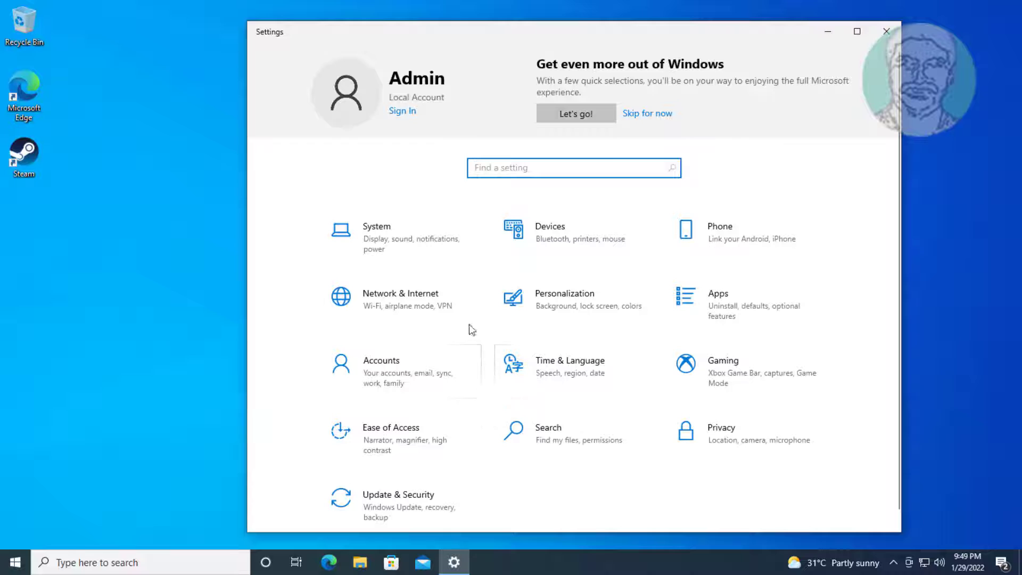
left_click(414, 232)
left_click(346, 199)
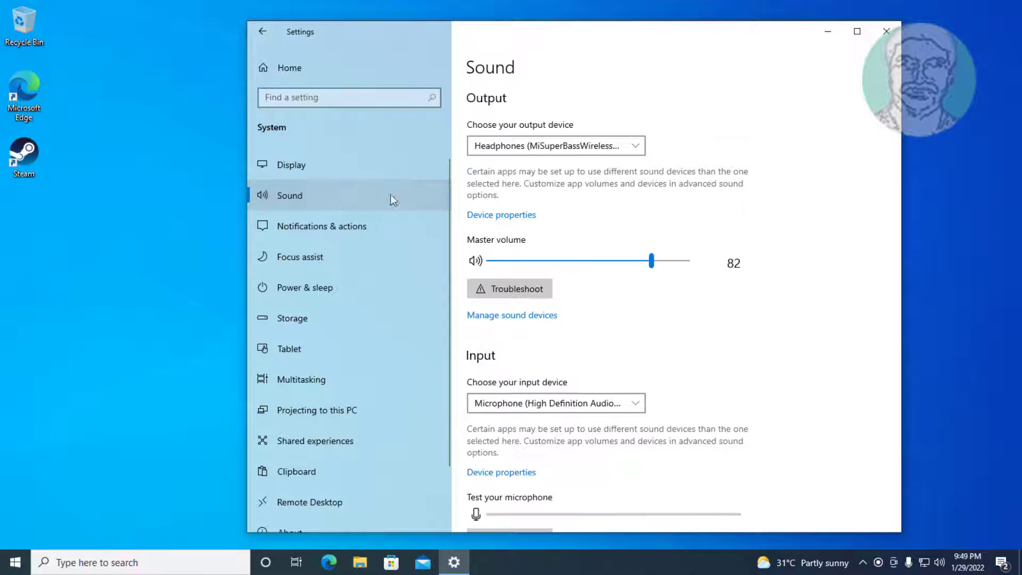
left_click(487, 315)
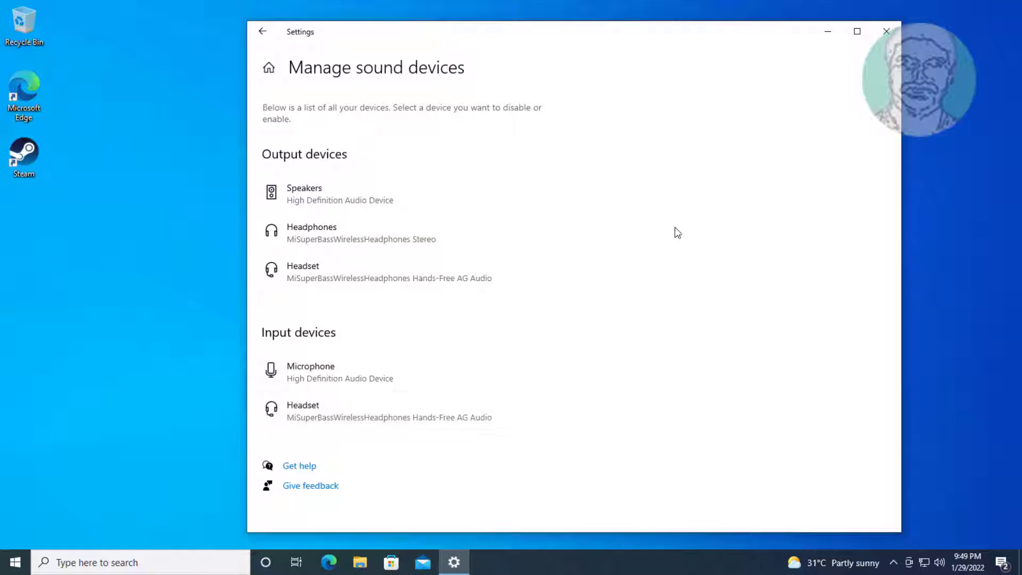
Step: Disable the Speakers, the output Headset and the input Headset devices
left_click(361, 198)
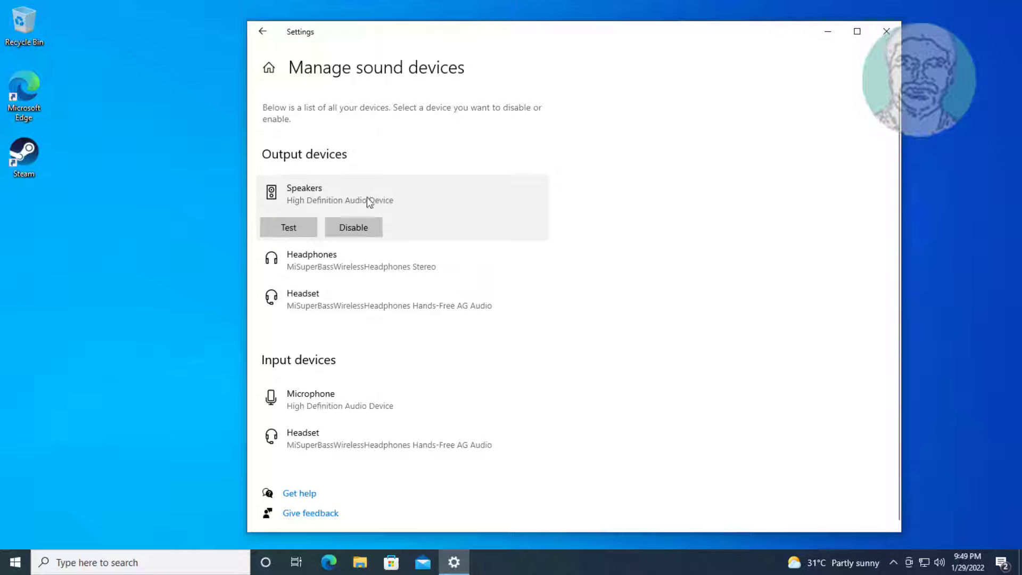
left_click(355, 226)
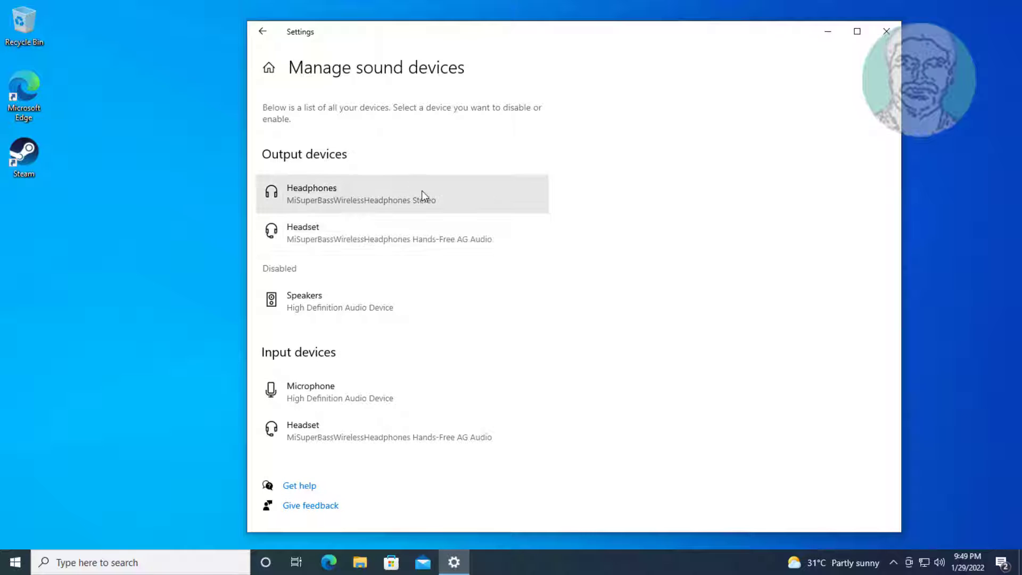
left_click(364, 235)
left_click(353, 270)
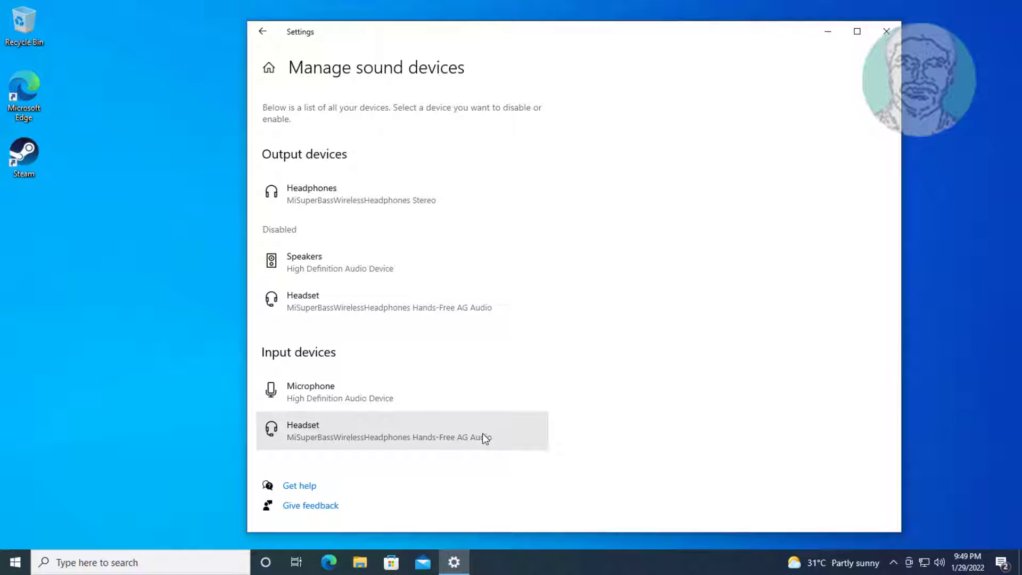
left_click(332, 426)
left_click(288, 463)
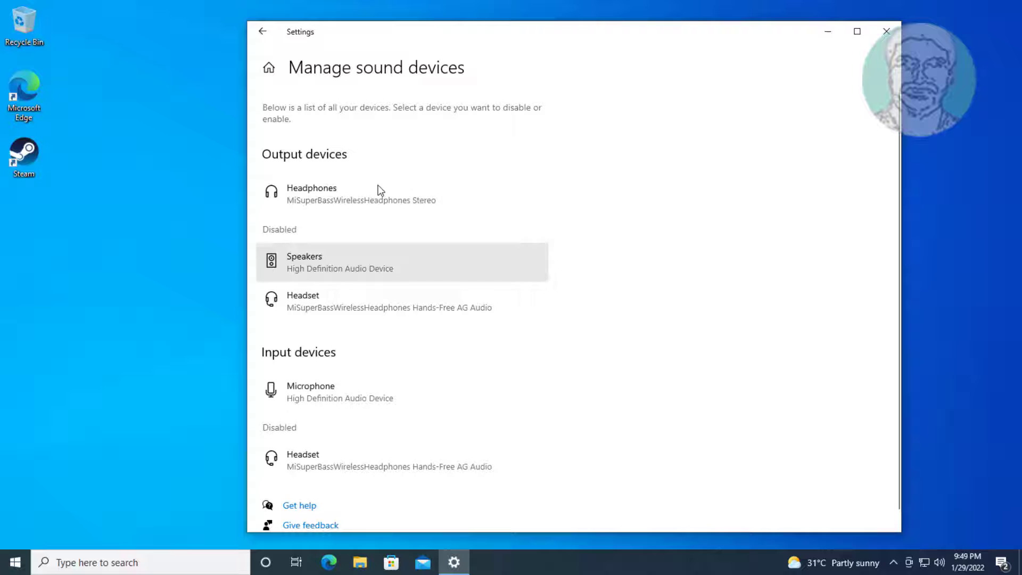
Step: Reopen Settings on the Devices > Bluetooth & other devices page
left_click(886, 31)
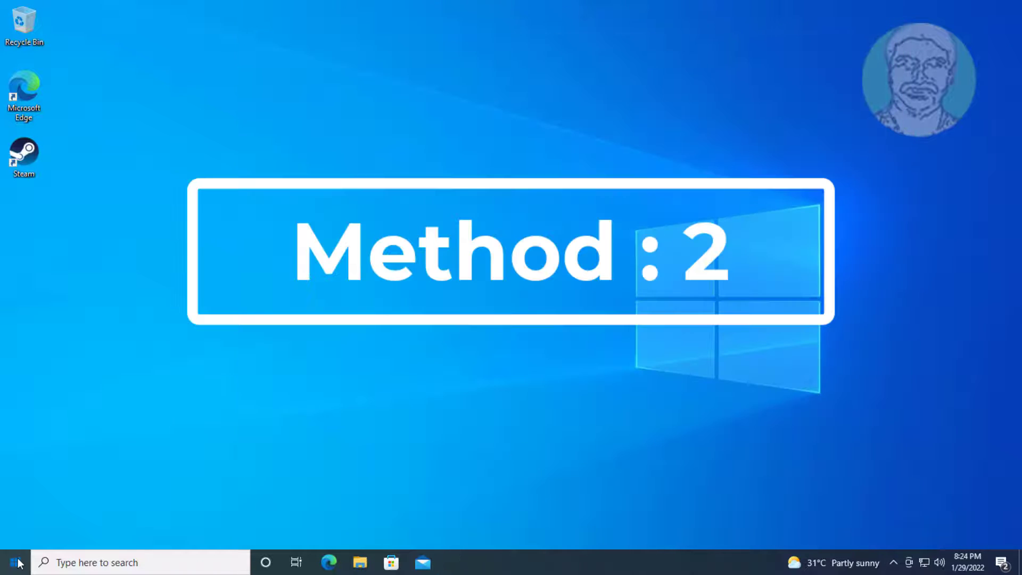
left_click(16, 562)
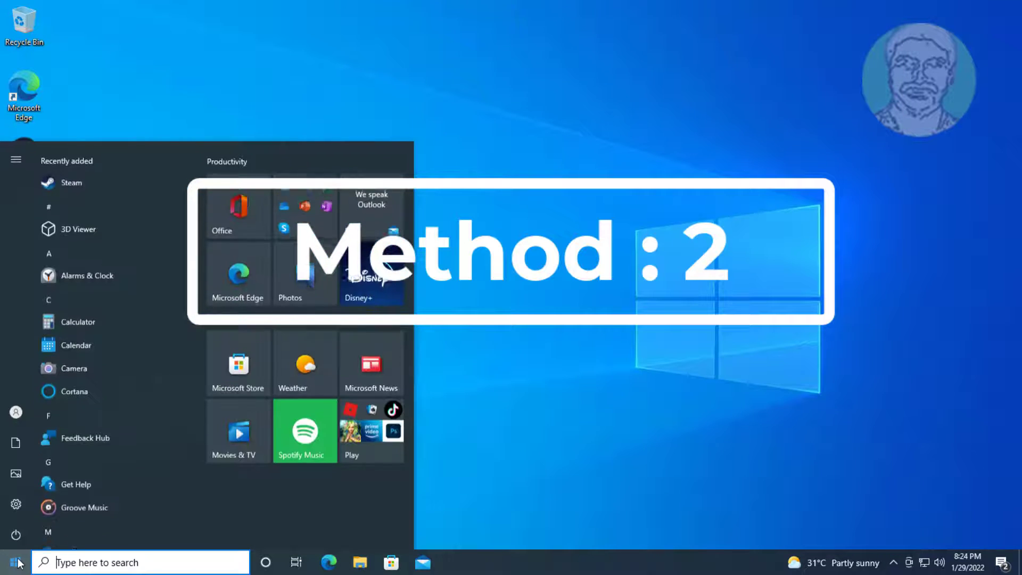
left_click(16, 503)
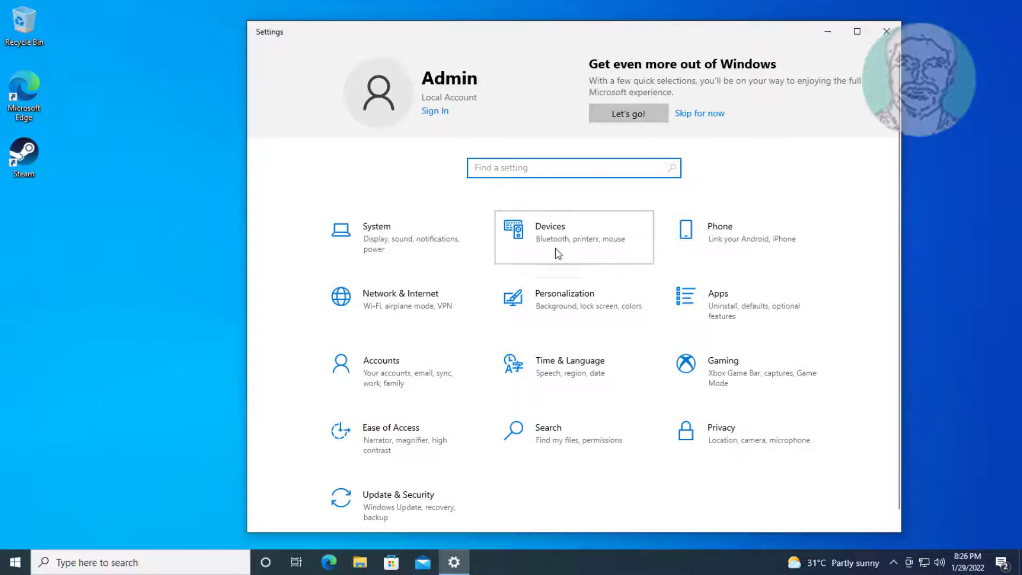
left_click(555, 248)
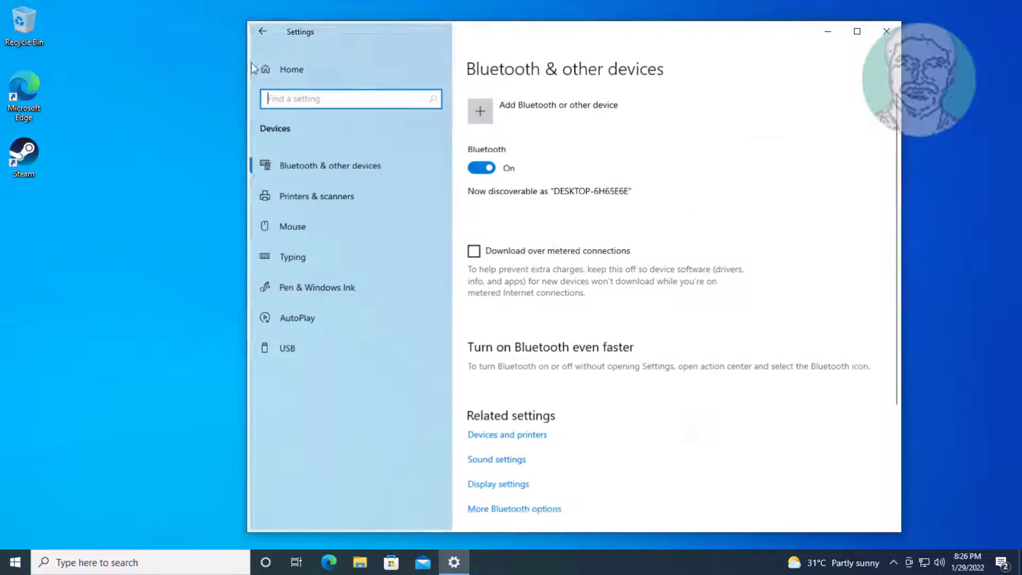
left_click(289, 165)
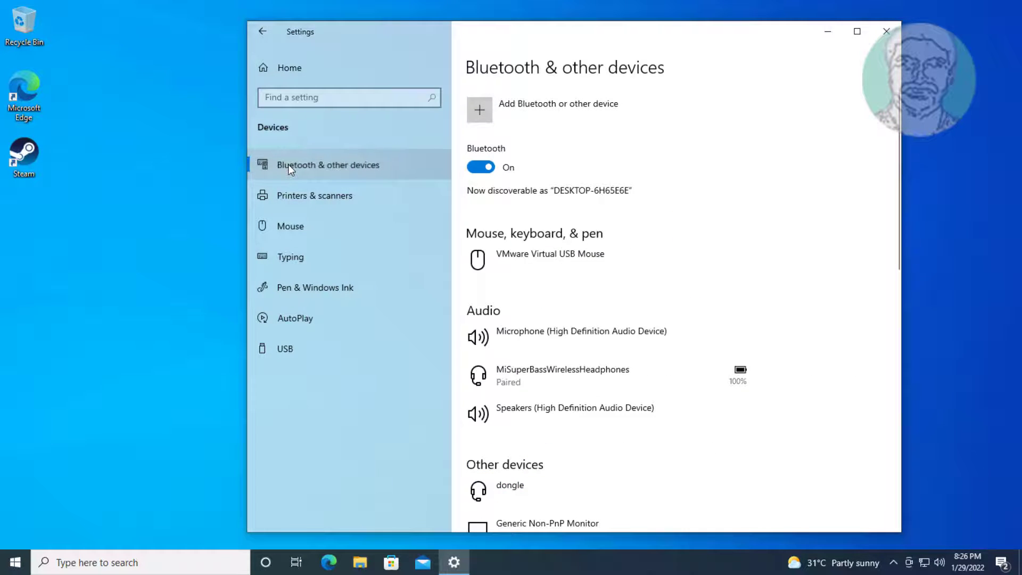
Step: Try twice to connect the MiSuperBassWirelessHeadphones, which stay only Paired
left_click(574, 376)
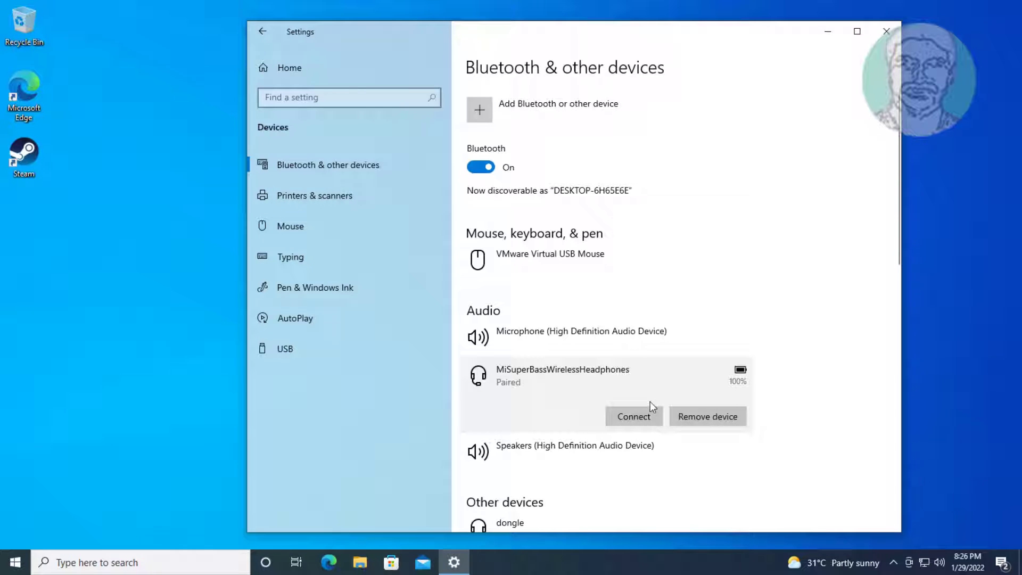
left_click(645, 413)
left_click(646, 420)
Step: Remove the MiSuperBassWirelessHeadphones, then turn Bluetooth off and back on
left_click(701, 416)
left_click(761, 379)
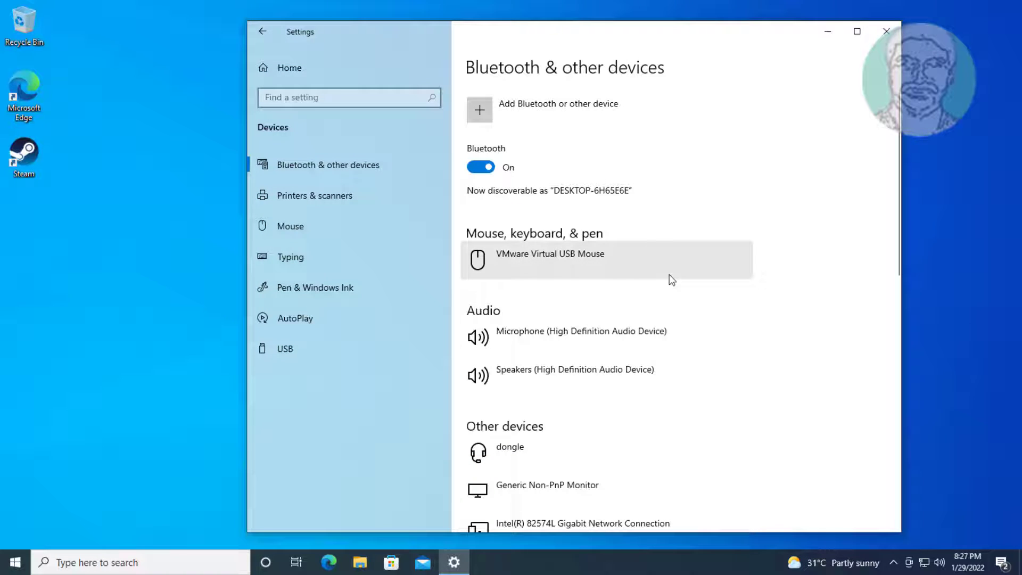
left_click(475, 169)
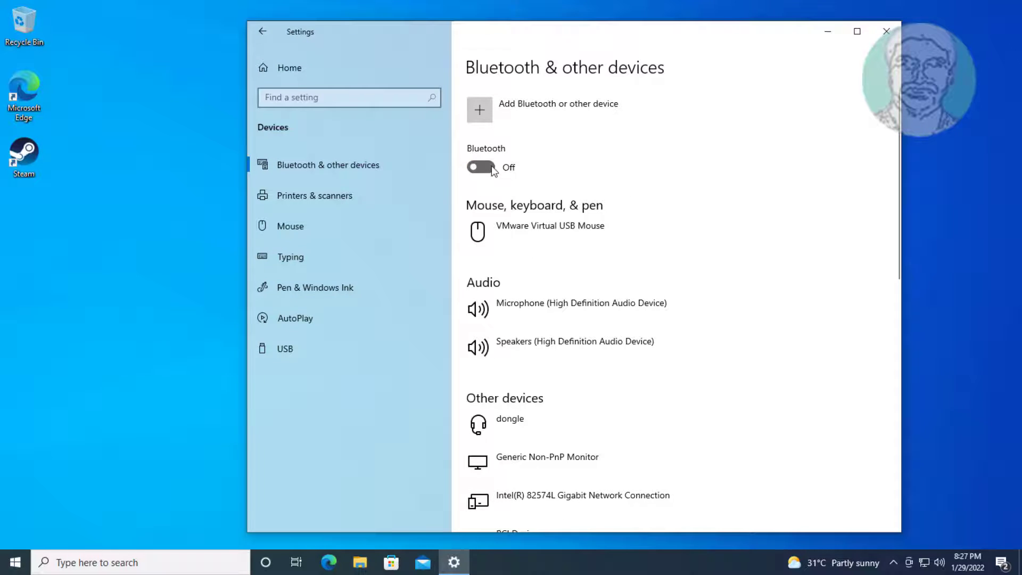
left_click(491, 166)
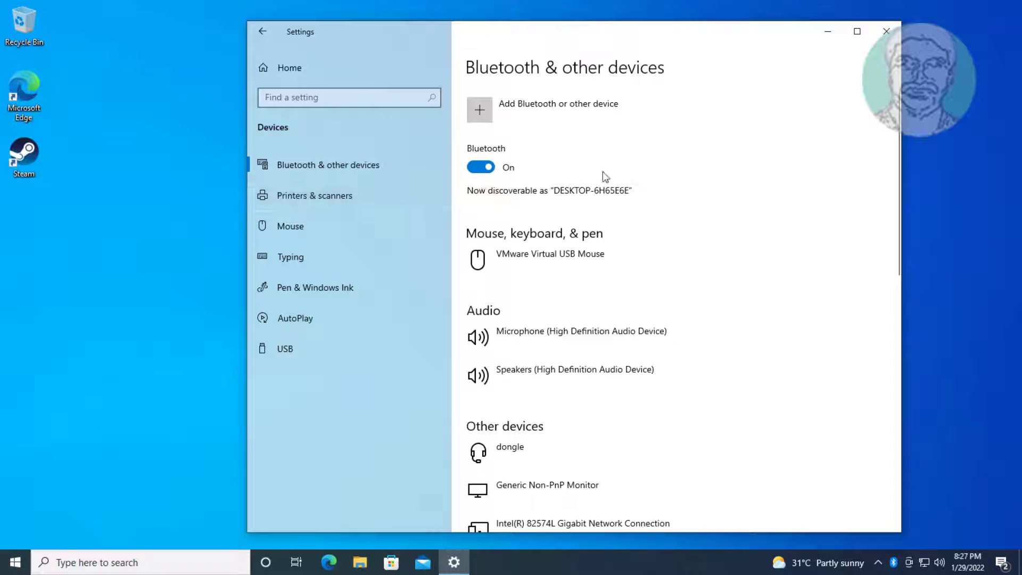
Step: Pair the MiSuperBassWirelessHeadphones again as a new Bluetooth device
left_click(478, 109)
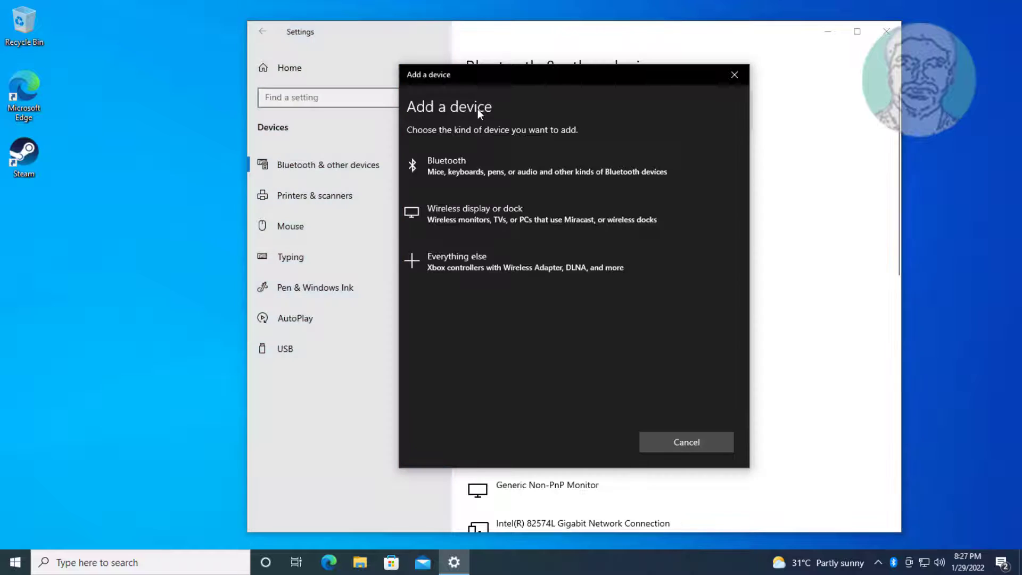
left_click(458, 166)
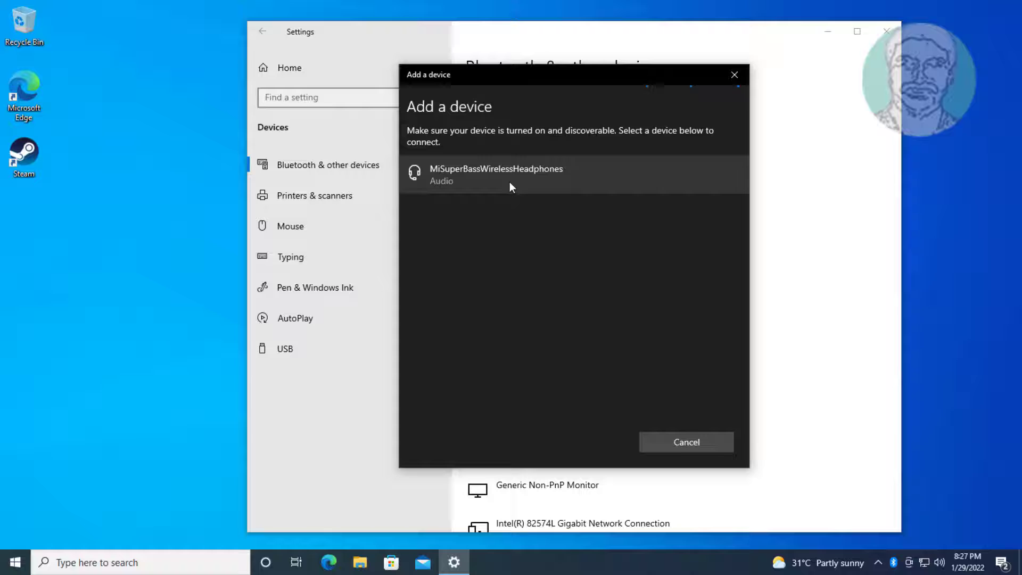
left_click(545, 171)
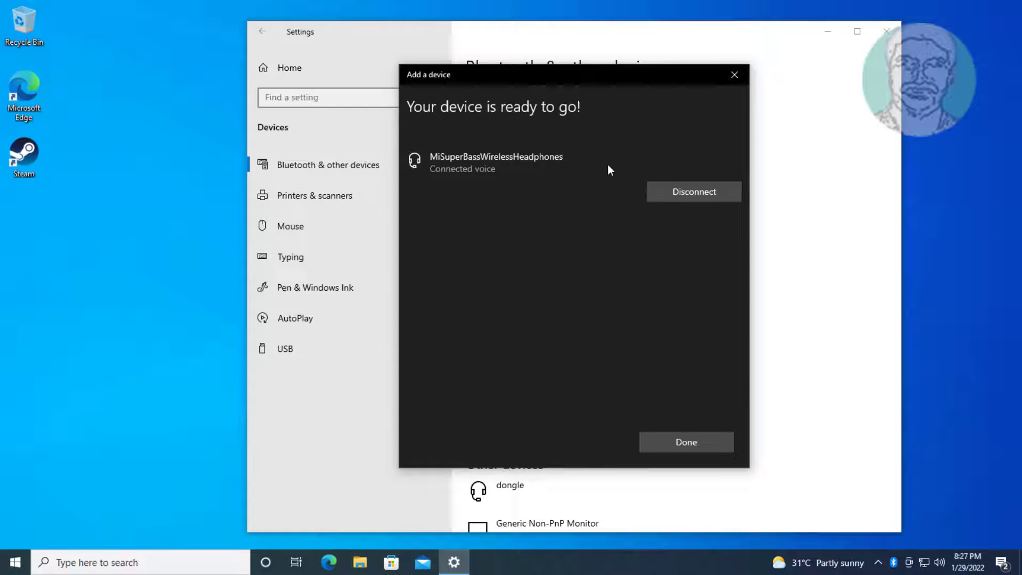
left_click(700, 439)
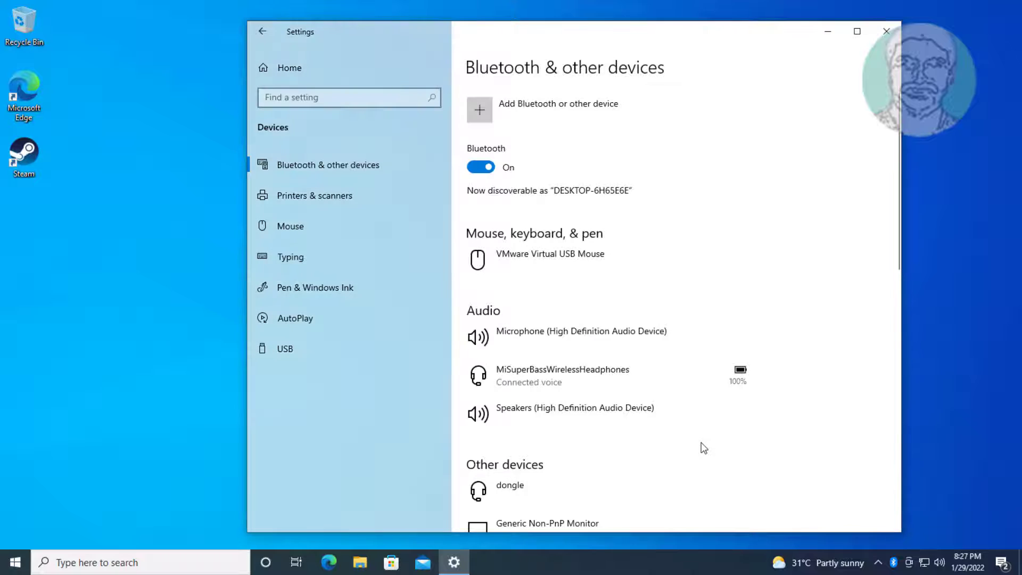
left_click(603, 381)
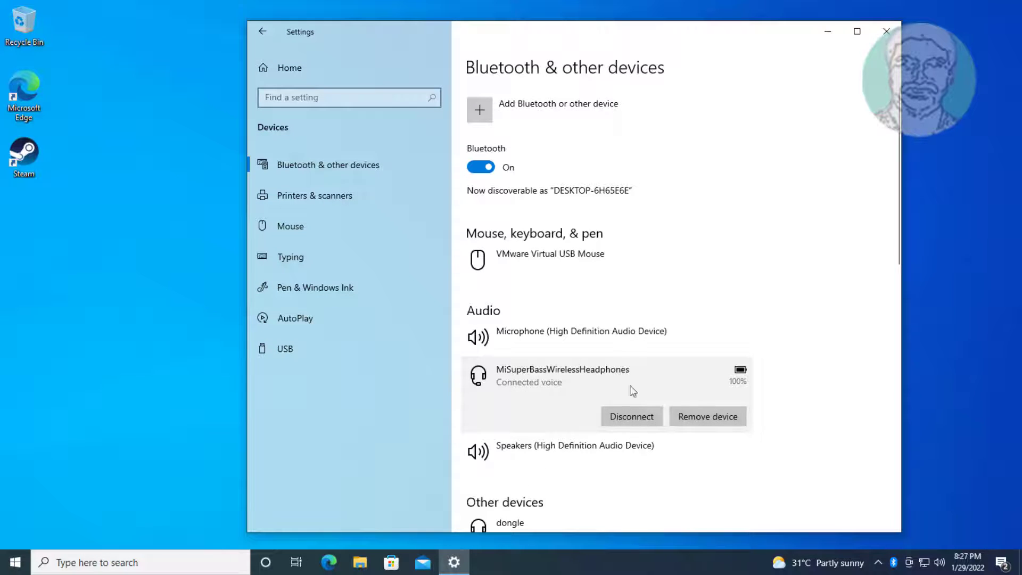
Step: Close Settings and launch the Services app by searching 'services'
left_click(886, 31)
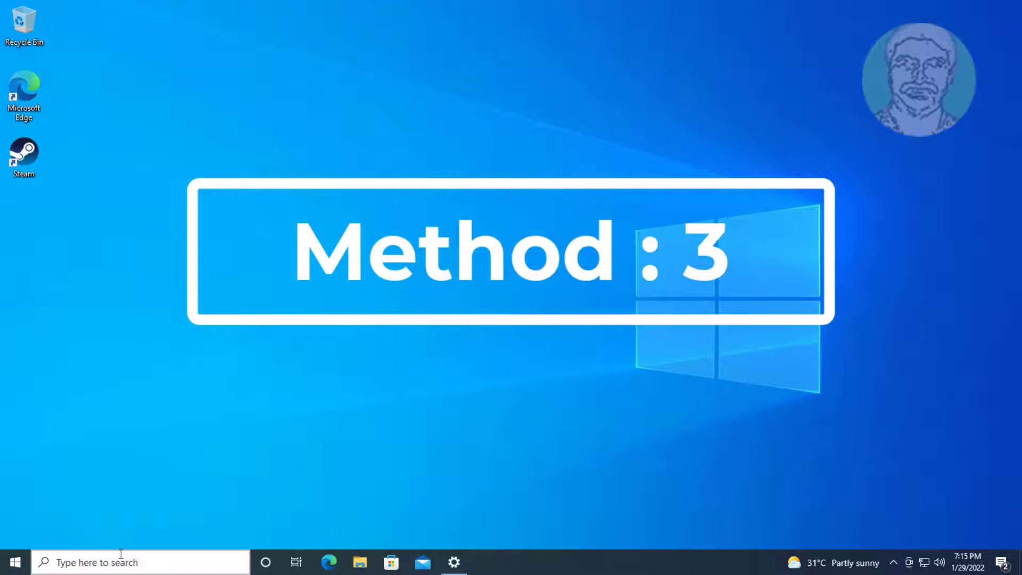
left_click(121, 556)
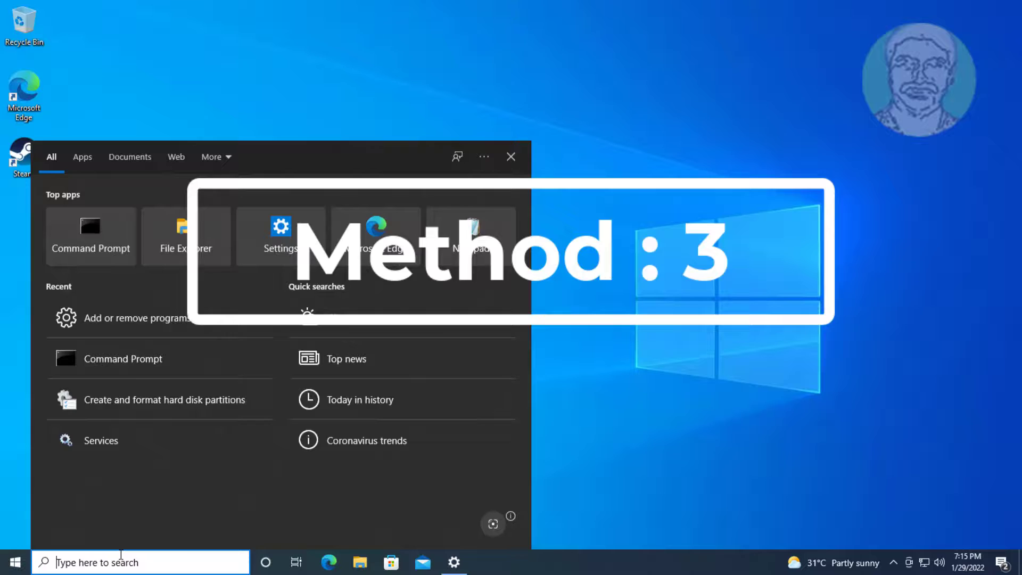
type("ser")
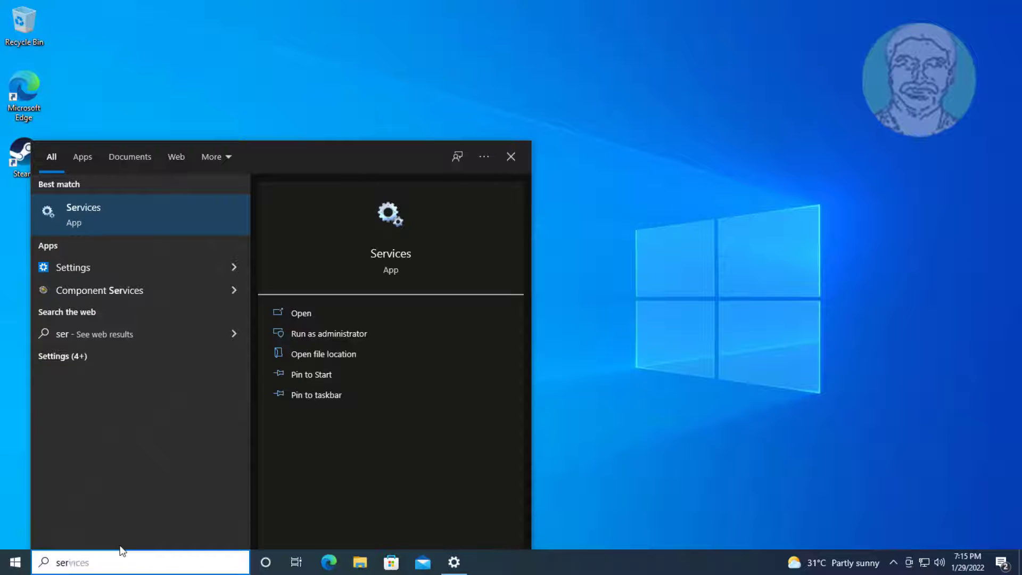
type("vices")
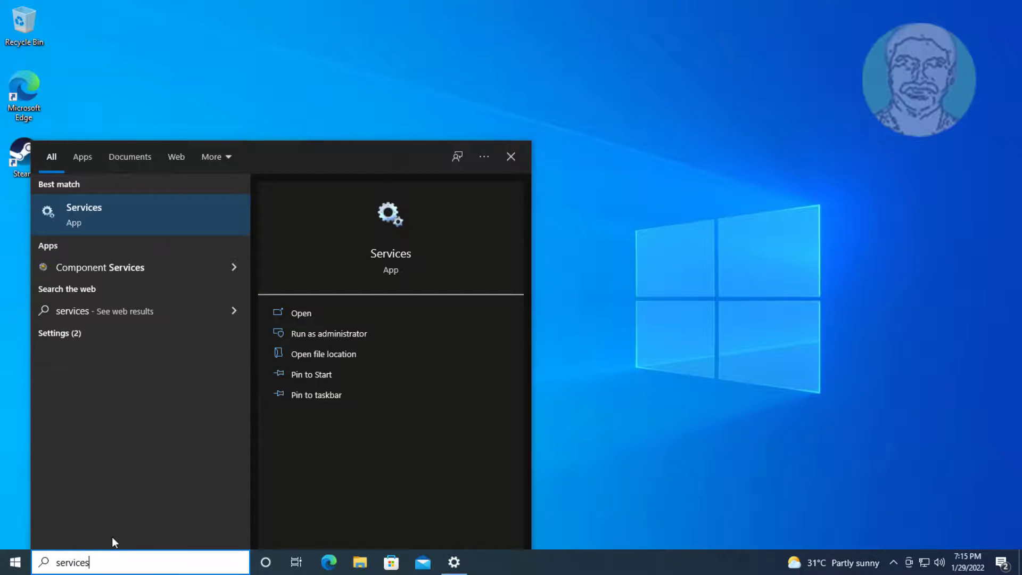
left_click(155, 215)
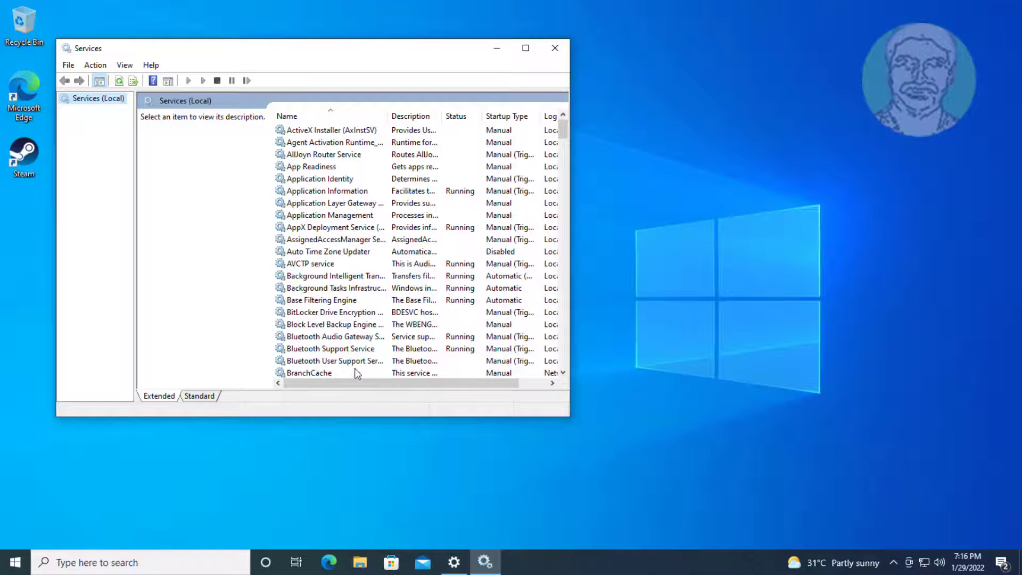
Step: Give Bluetooth Support Service an Automatic startup type, restart it, and close Services
left_click(339, 350)
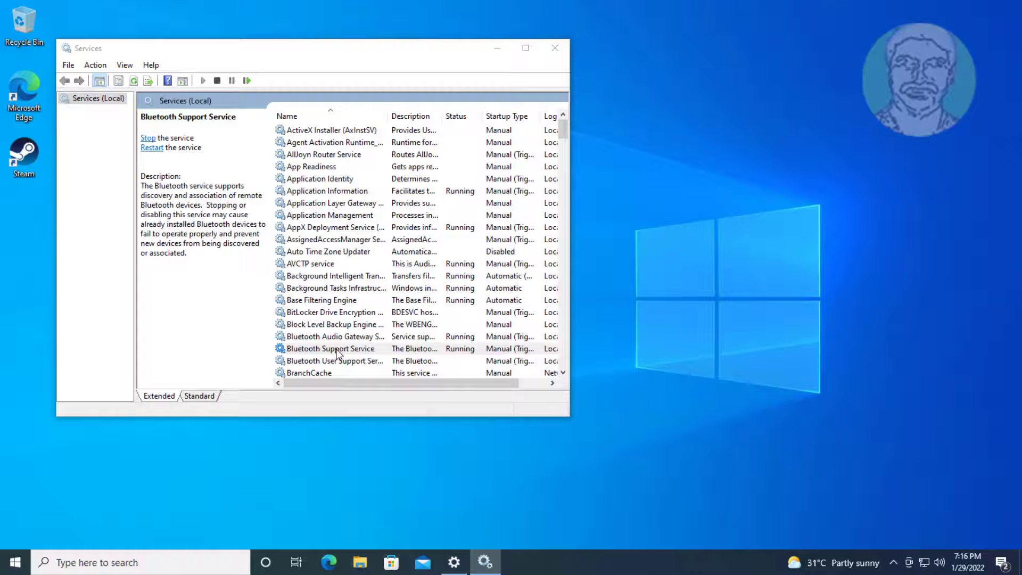
double_click(337, 350)
left_click(287, 222)
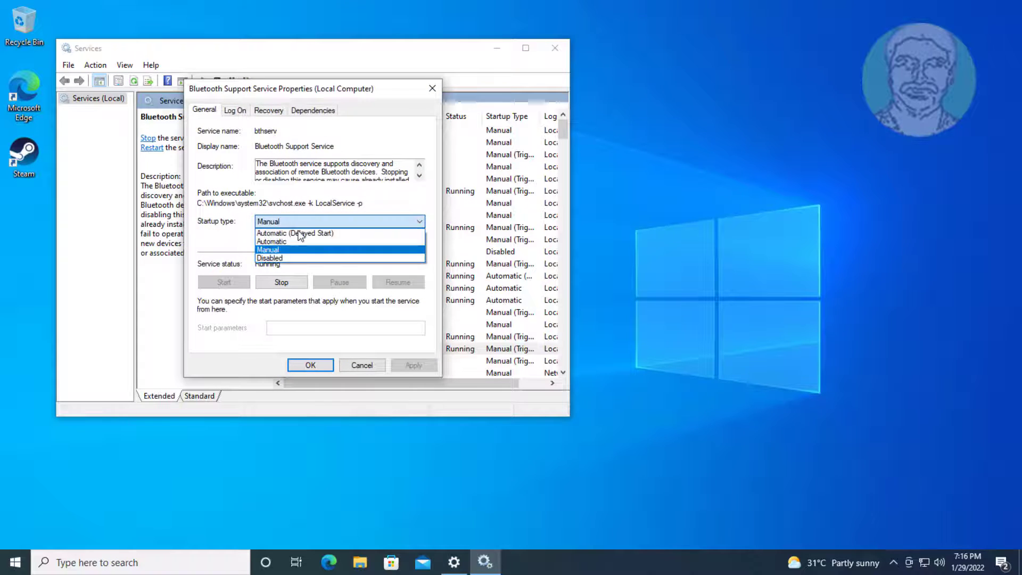
left_click(280, 238)
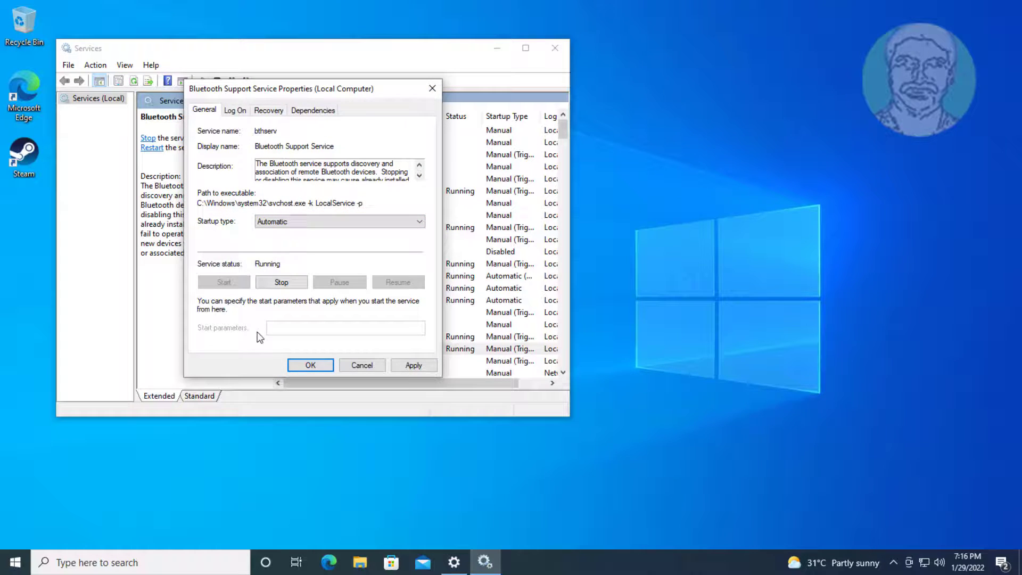
left_click(405, 365)
left_click(308, 364)
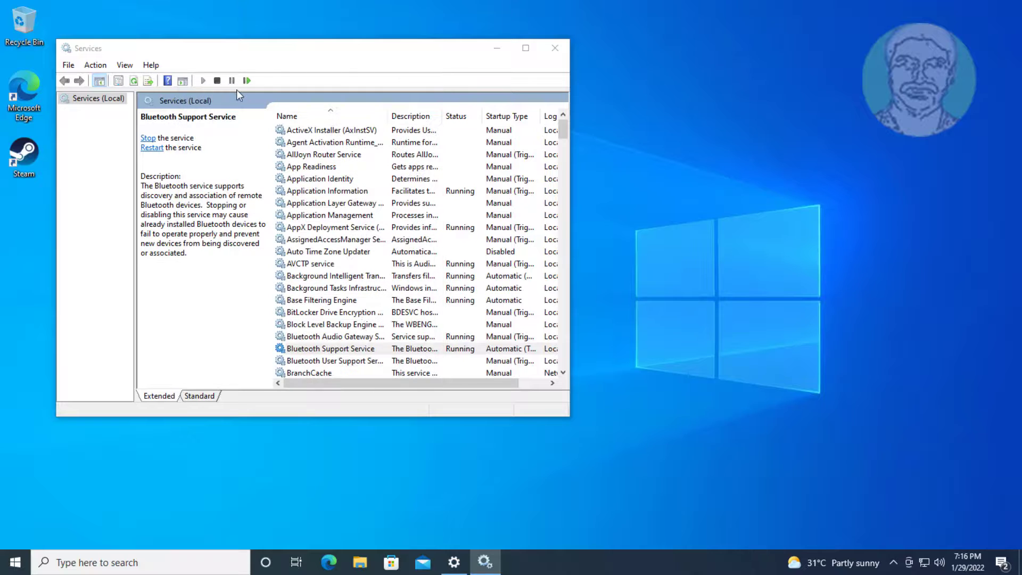
left_click(244, 81)
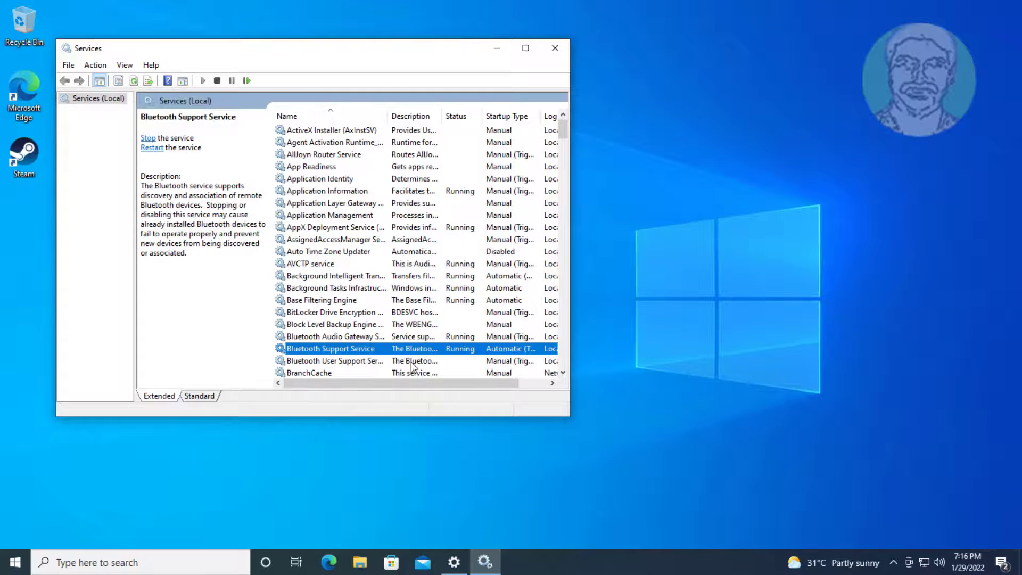
left_click(555, 47)
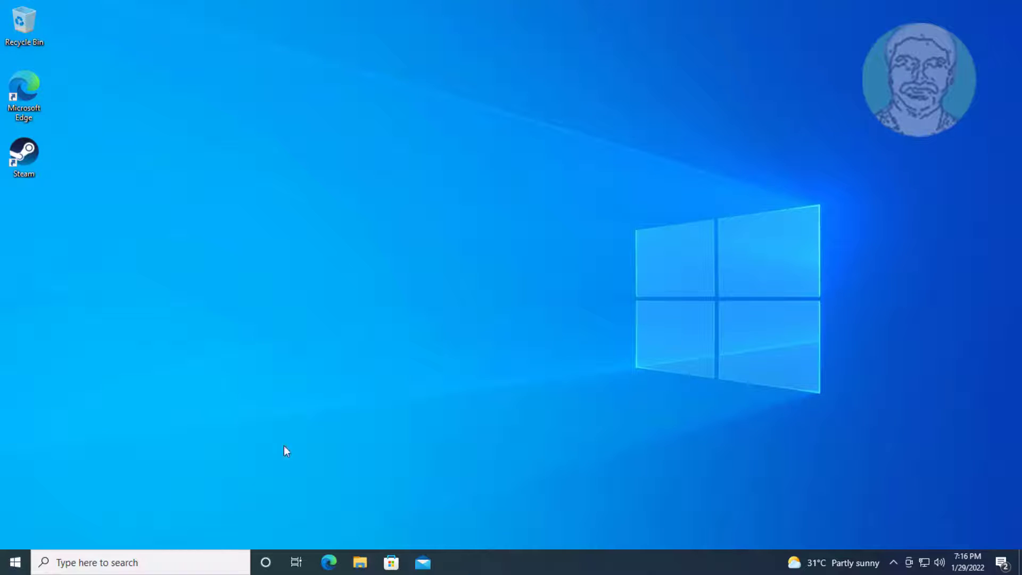
Step: Go to Update & Security > Troubleshoot > Additional troubleshooters and expand Bluetooth
left_click(15, 562)
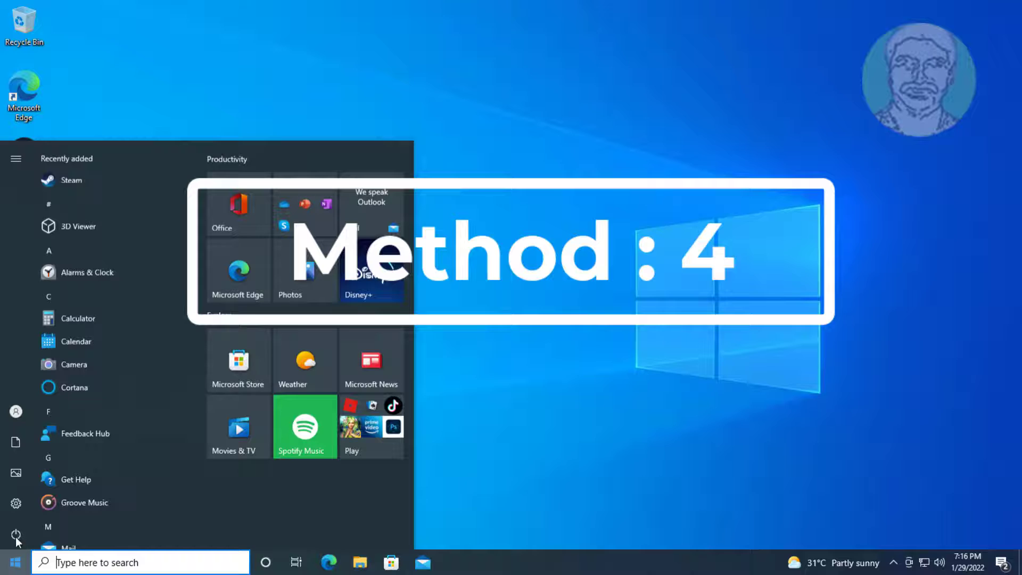
left_click(15, 503)
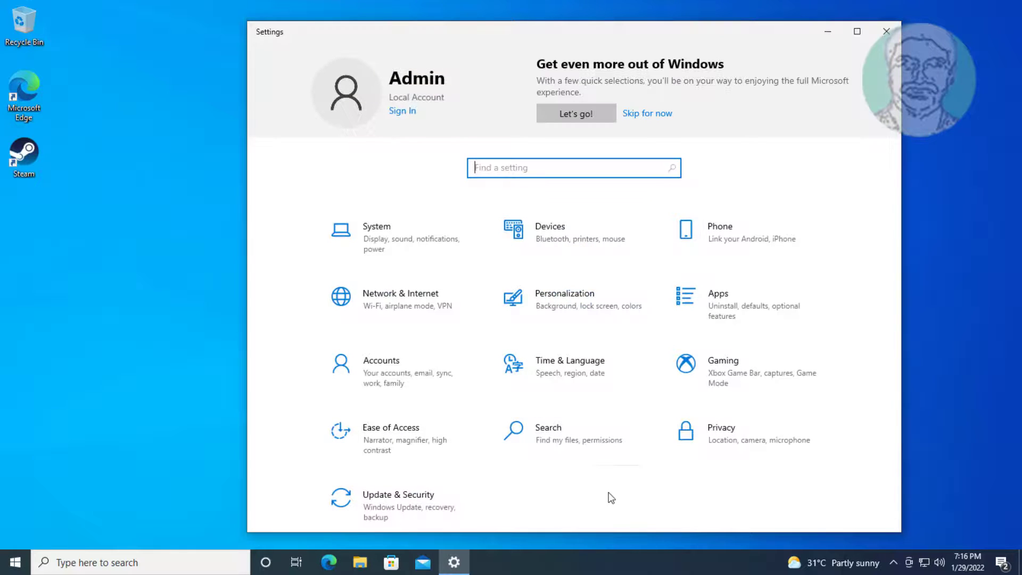
left_click(365, 513)
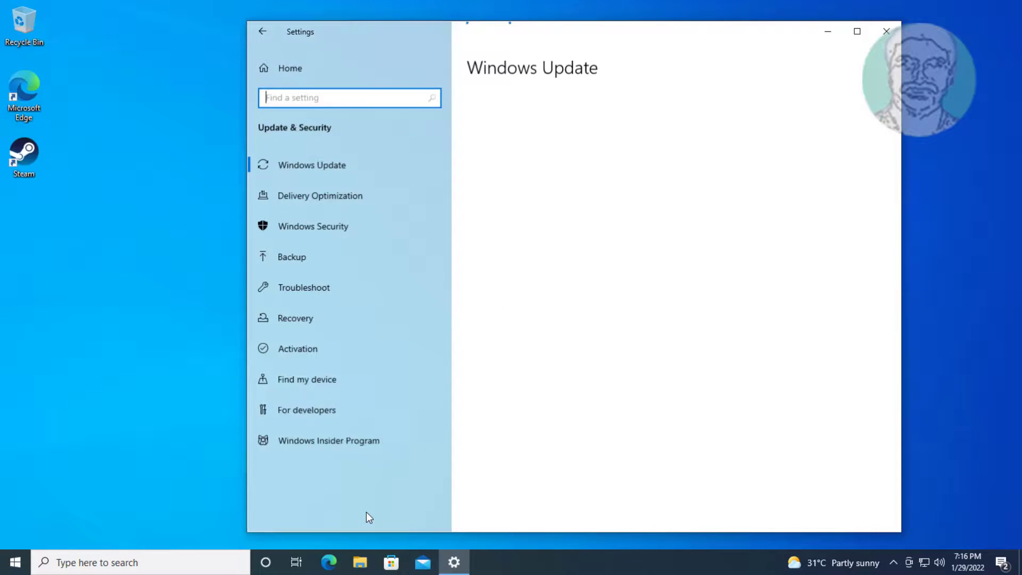
left_click(317, 296)
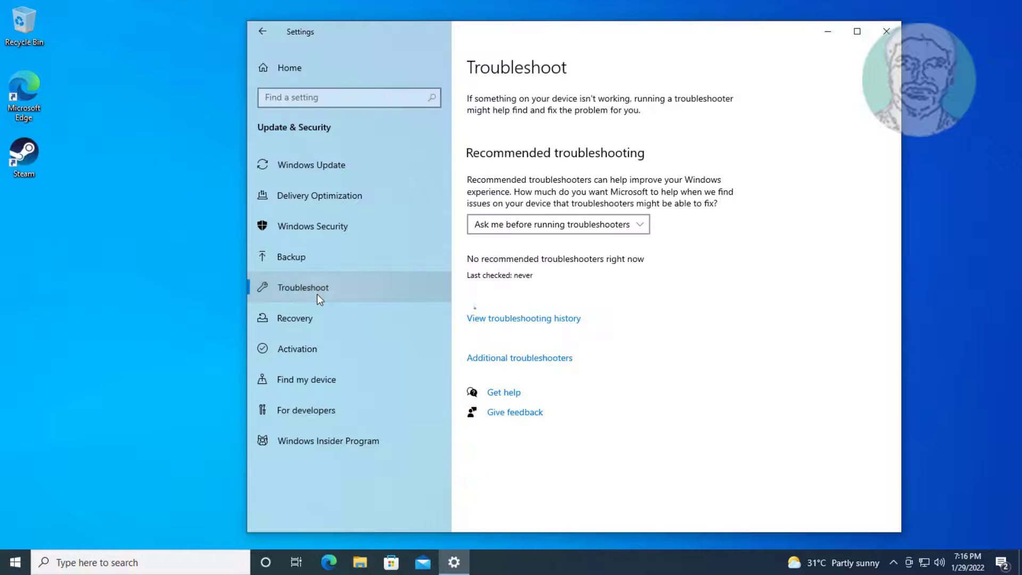
left_click(516, 361)
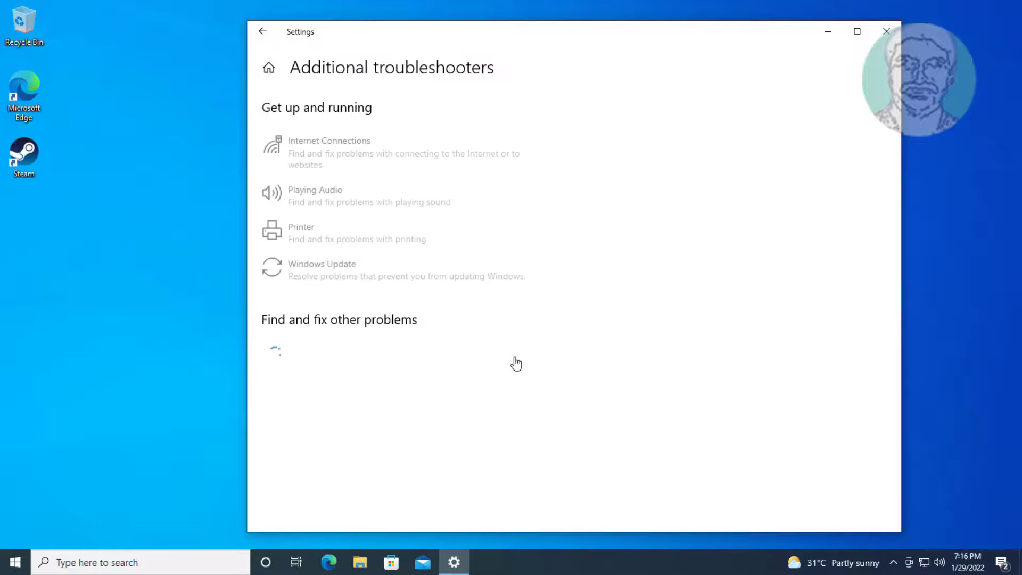
scroll(516, 363, "down", 2)
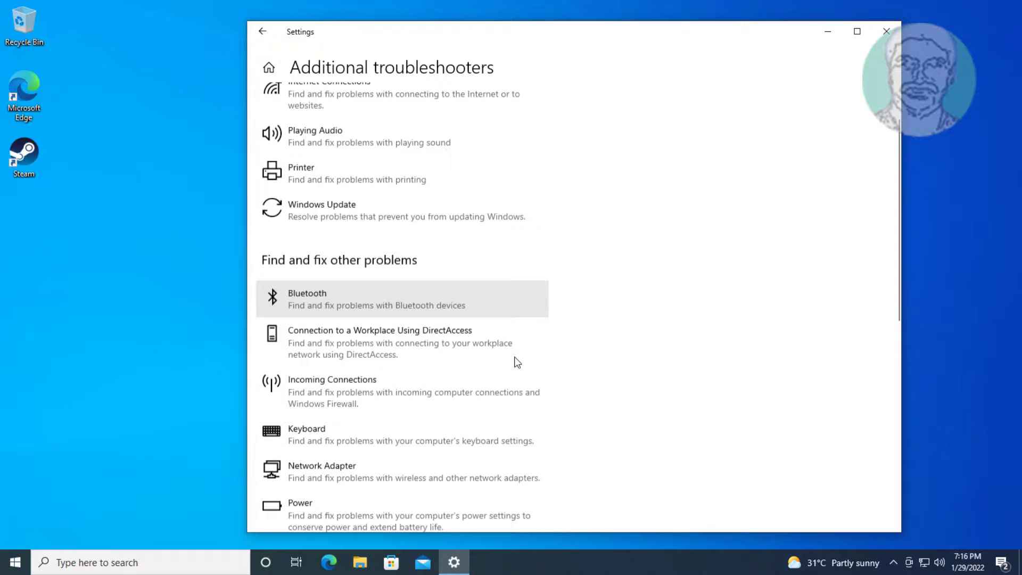
left_click(372, 289)
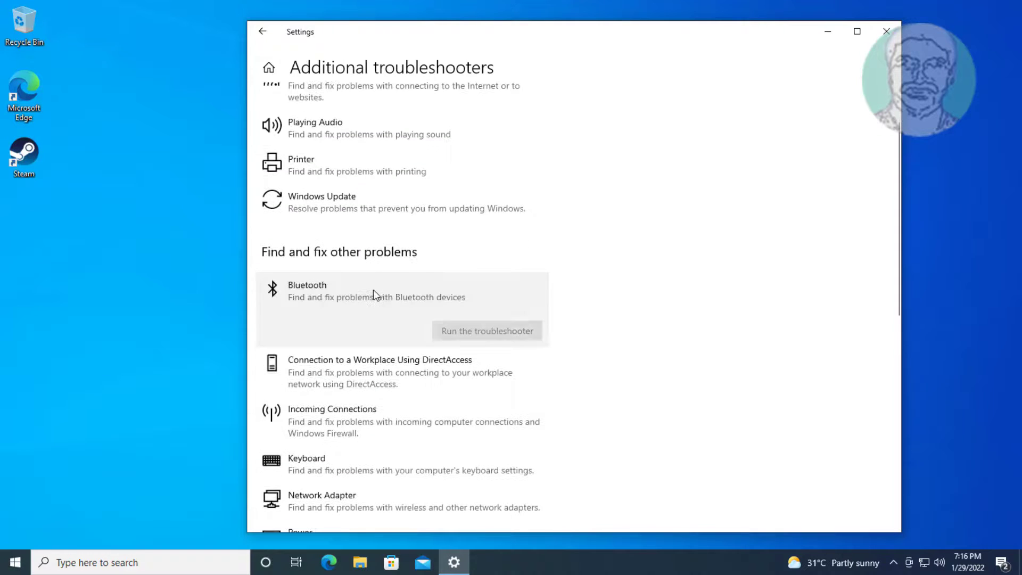
Step: Run the Bluetooth troubleshooter to fix Bluetooth radio status, then close it
left_click(517, 330)
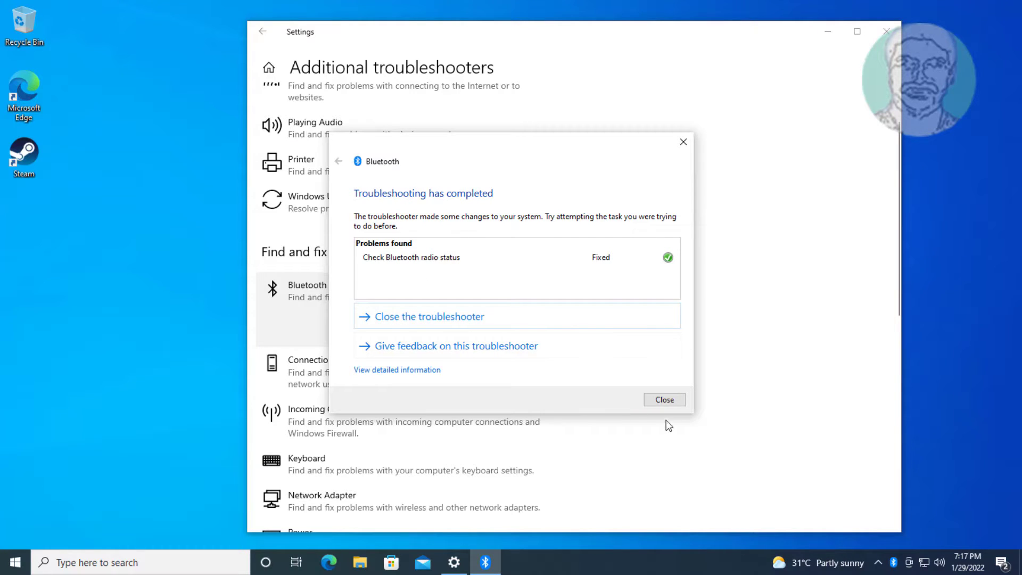
left_click(666, 401)
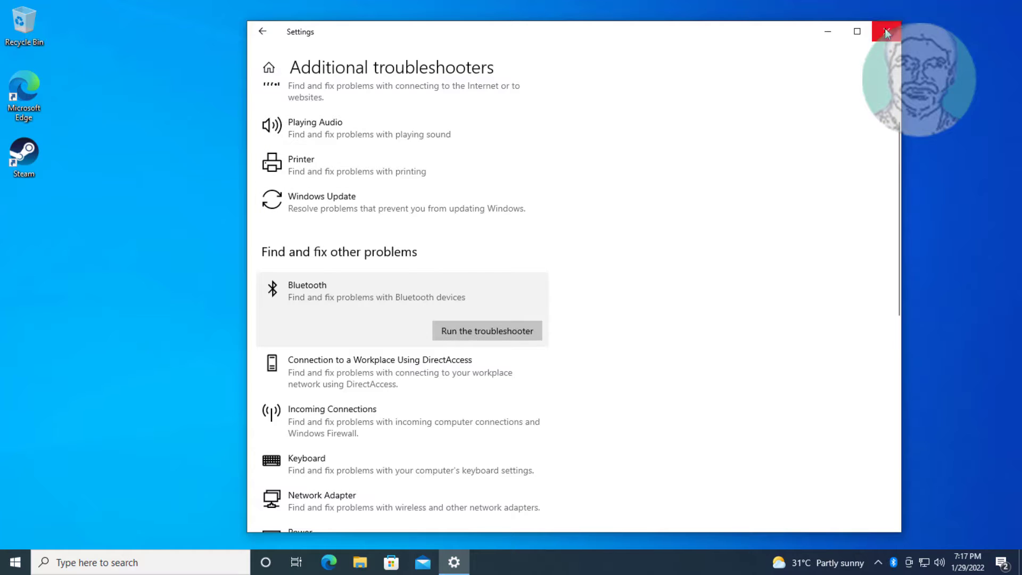